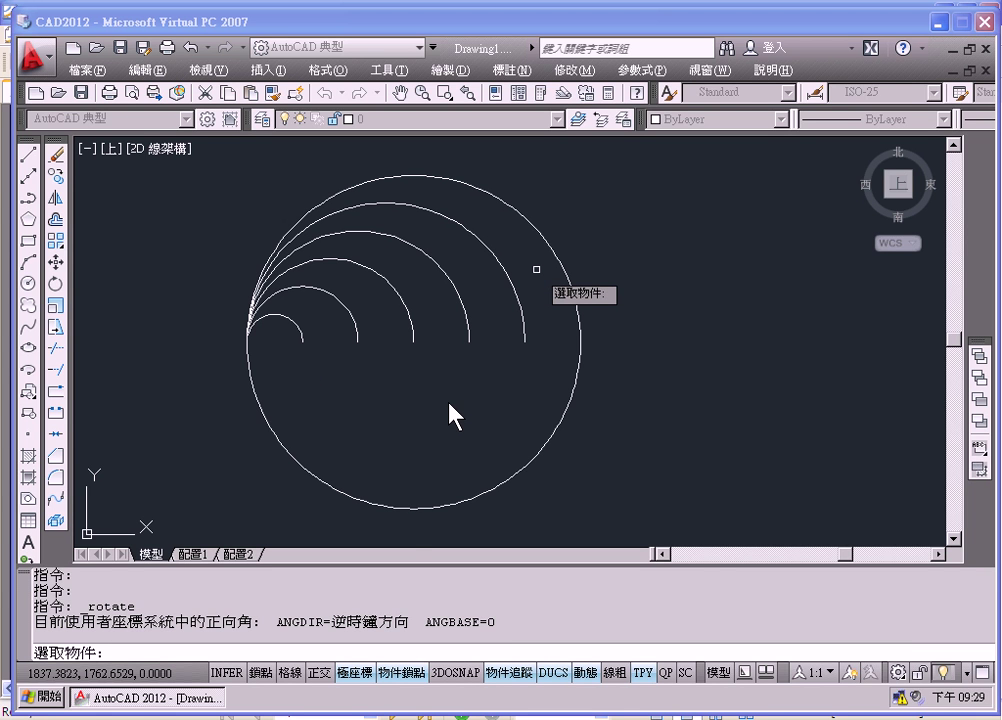
Step: Window-select the five nested arcs inside the circle, retrying after a first empty window
middle_drag(485, 390, 563, 382)
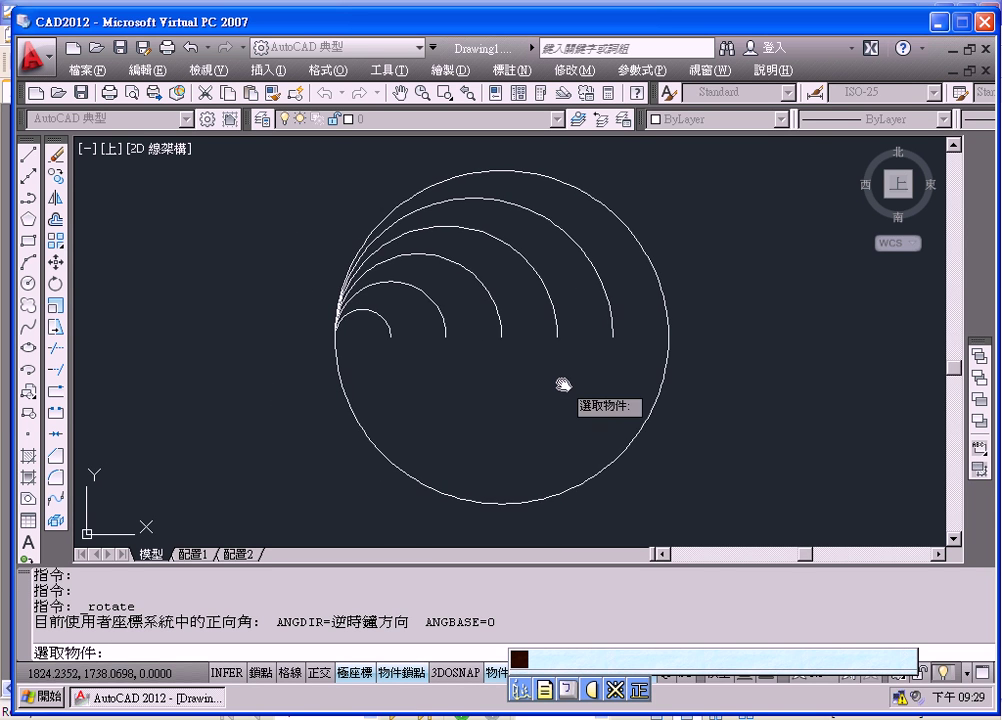
scroll(539, 387, up, 1)
scroll(539, 387, down, 2)
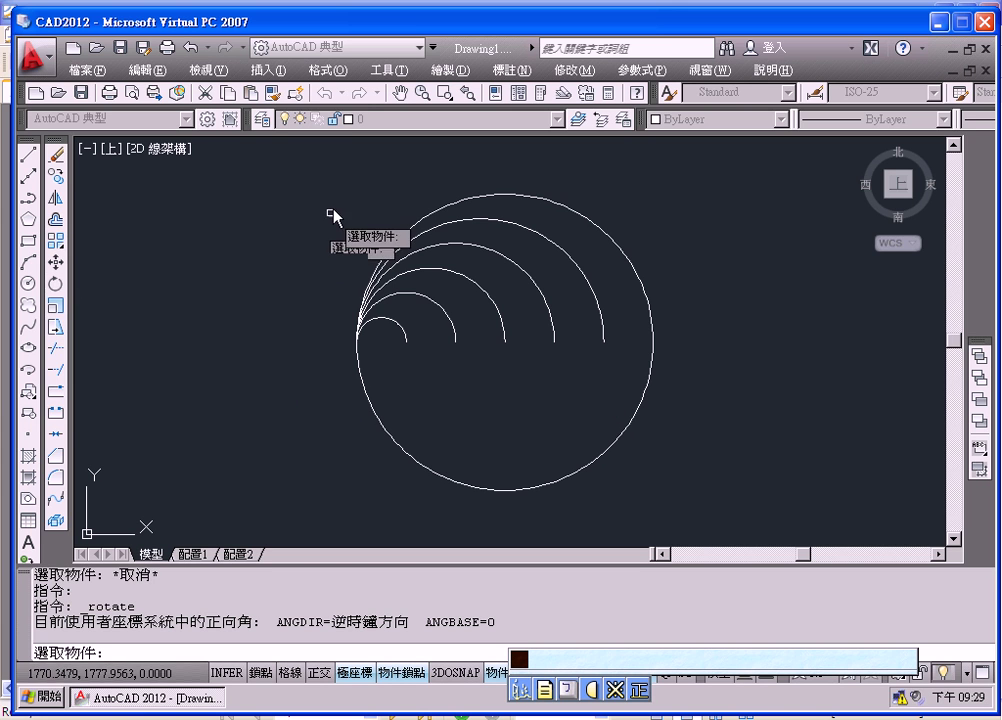
click(288, 166)
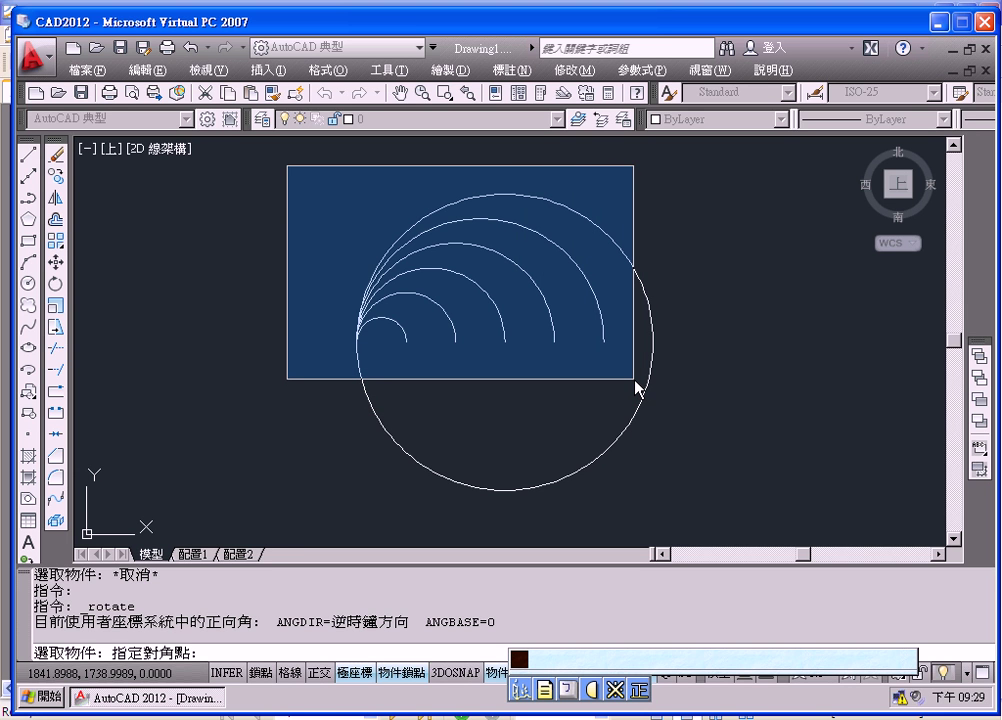
click(571, 330)
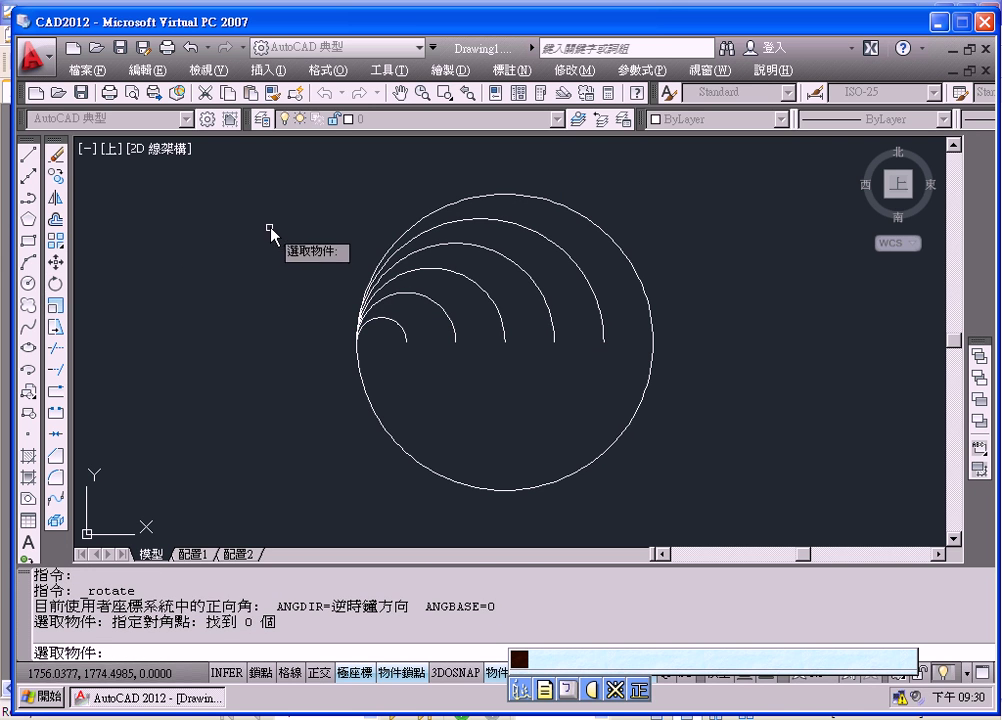
click(286, 171)
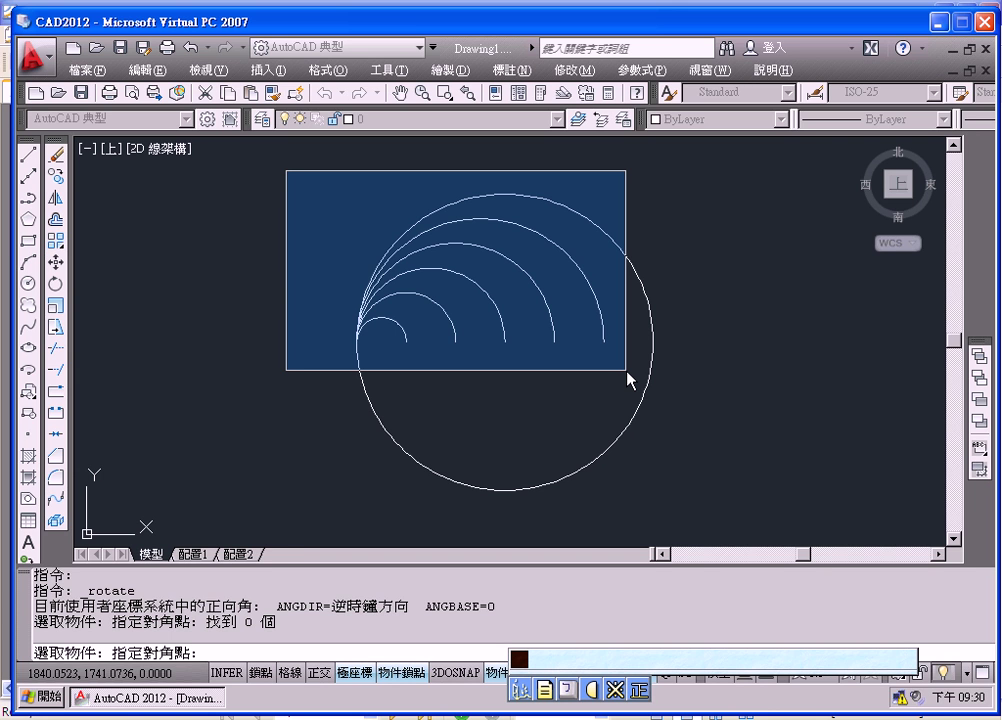
click(626, 370)
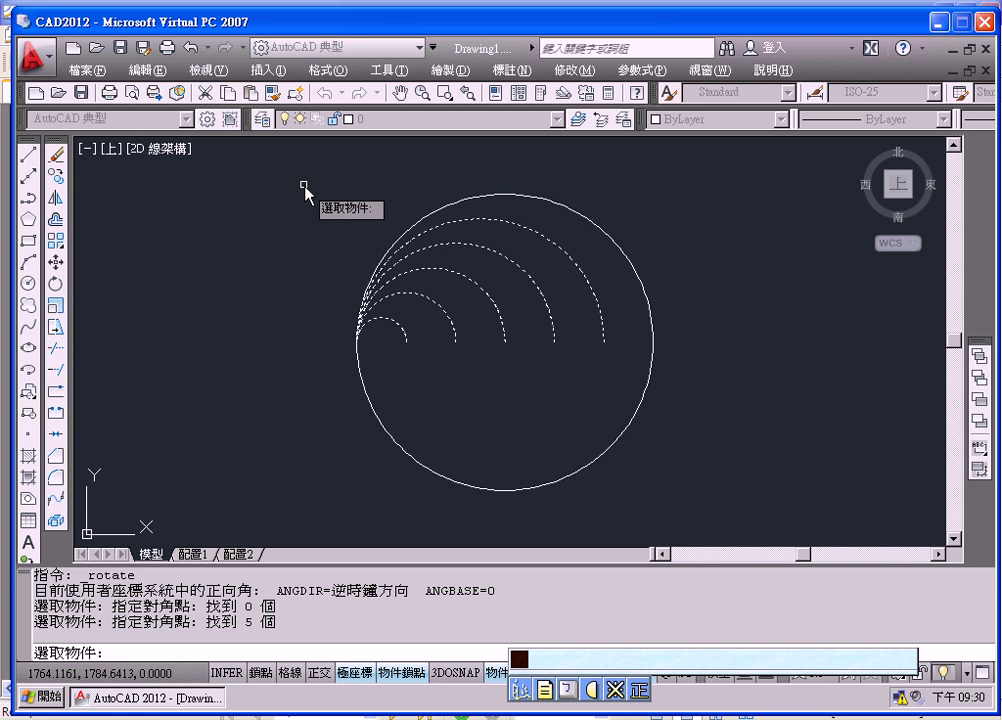
Step: Crossing-select the big circle as well, then cancel the rotation with Esc
mouse_move(320, 172)
mouse_down()
mouse_move(302, 179)
mouse_move(327, 208)
mouse_move(420, 275)
mouse_up()
mouse_move(700, 468)
mouse_down()
mouse_move(693, 478)
mouse_move(707, 510)
mouse_move(625, 432)
mouse_up()
drag(612, 411, 636, 418)
key(Escape)
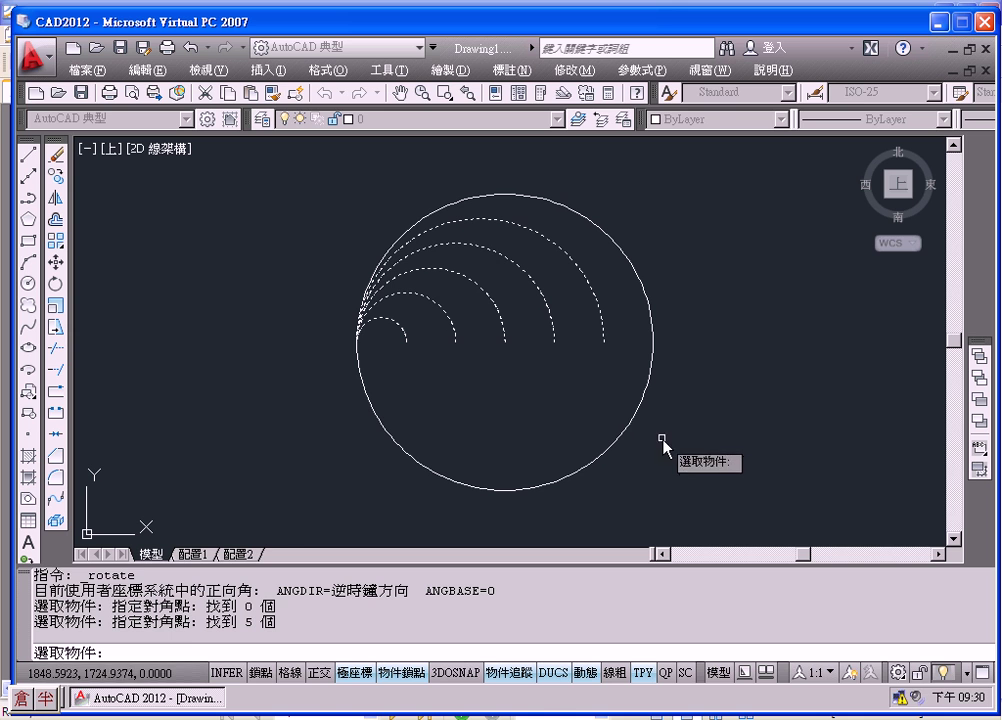
click(699, 479)
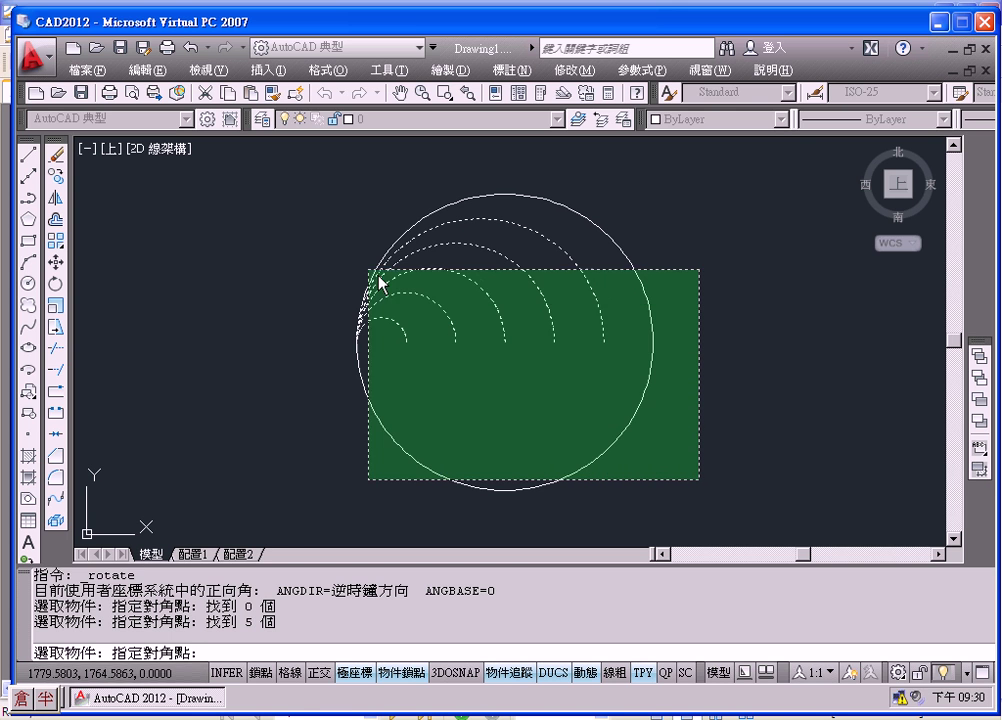
click(352, 260)
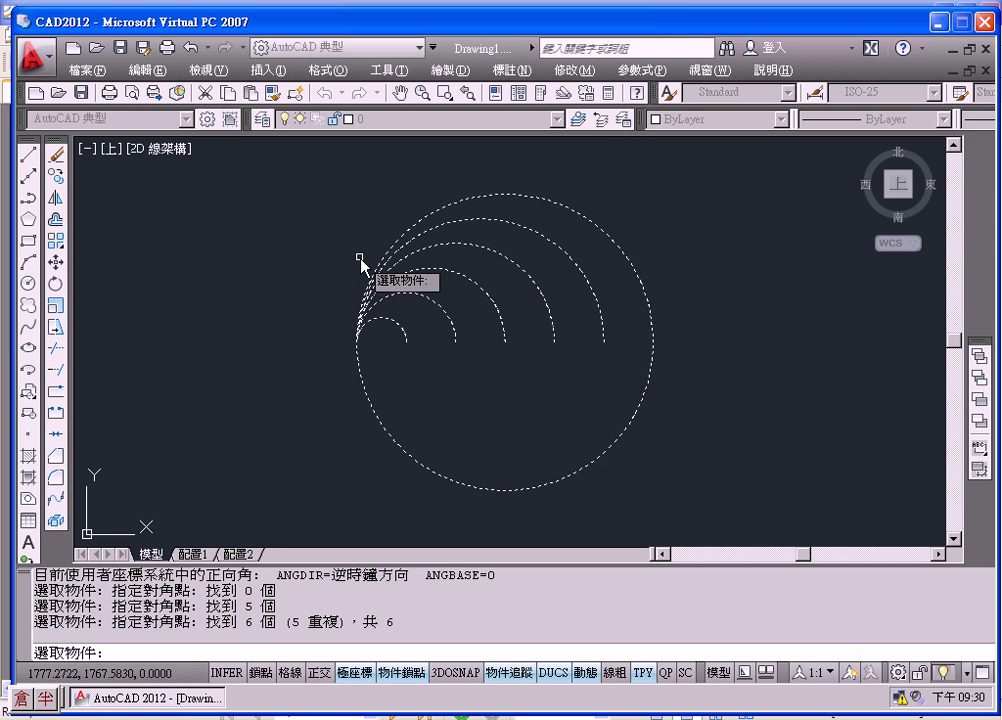
key(Escape)
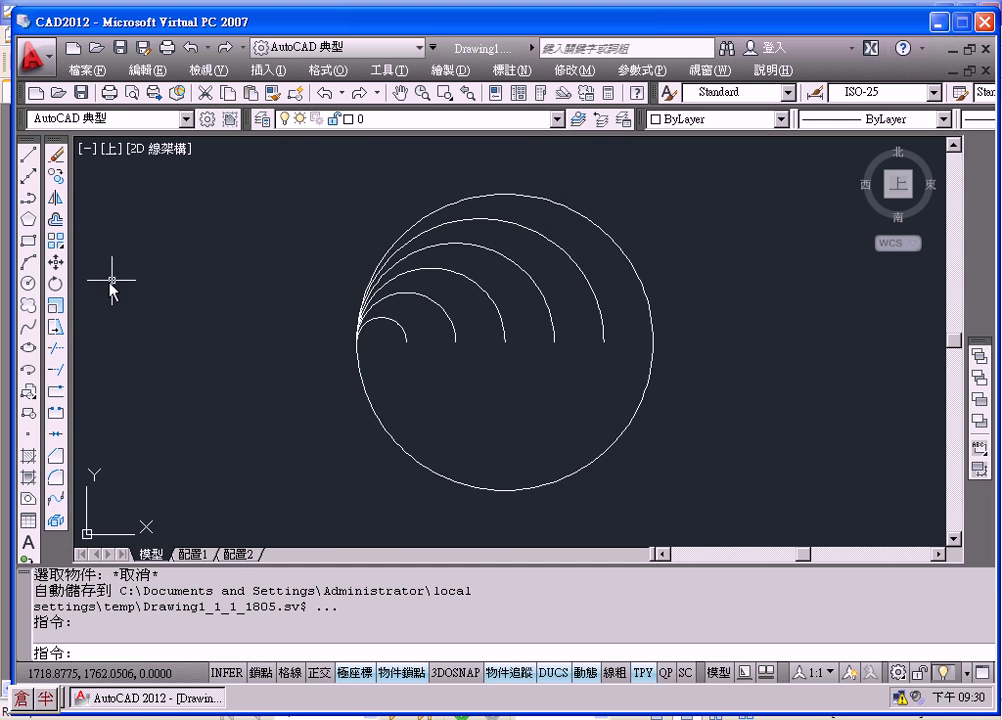
Step: Start ROTATE, crossing-select the five arcs, and confirm the selection
click(57, 286)
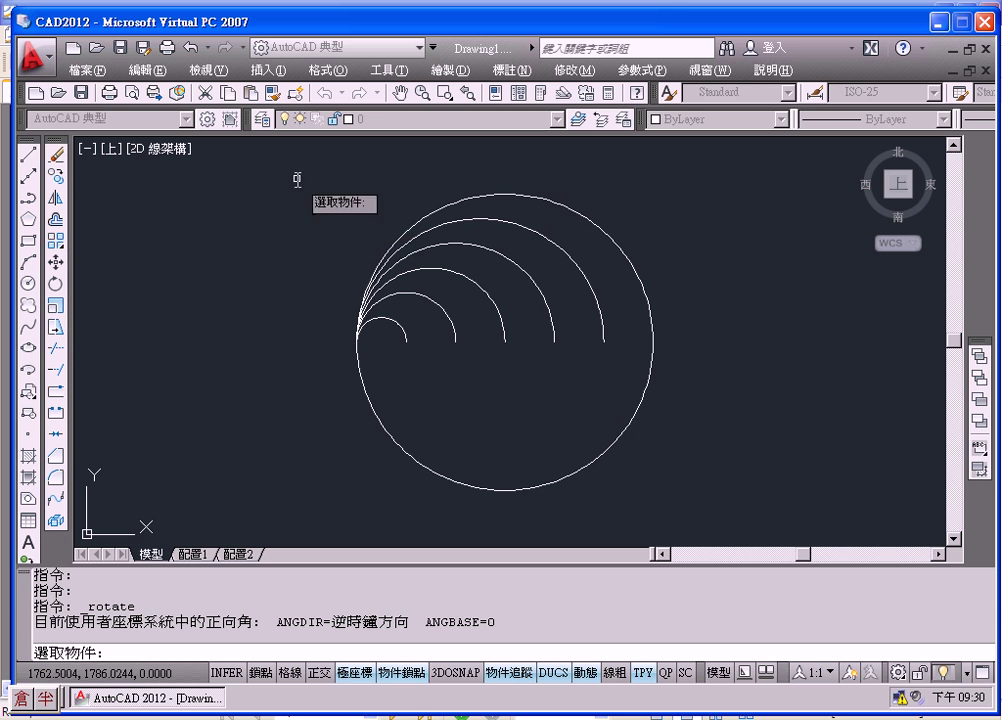
click(622, 377)
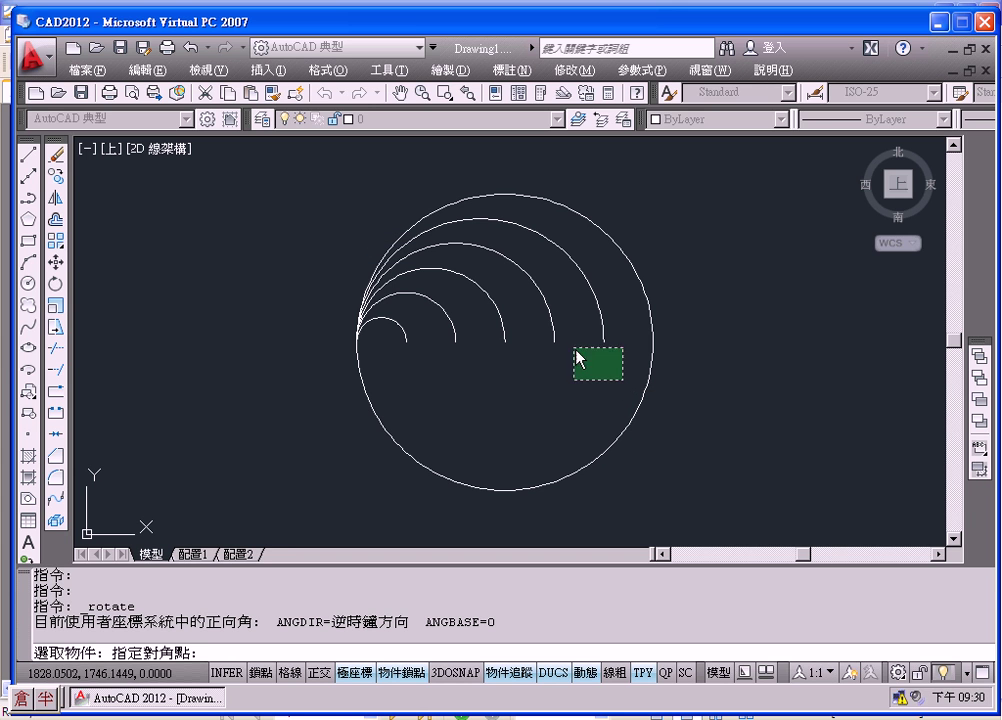
click(397, 317)
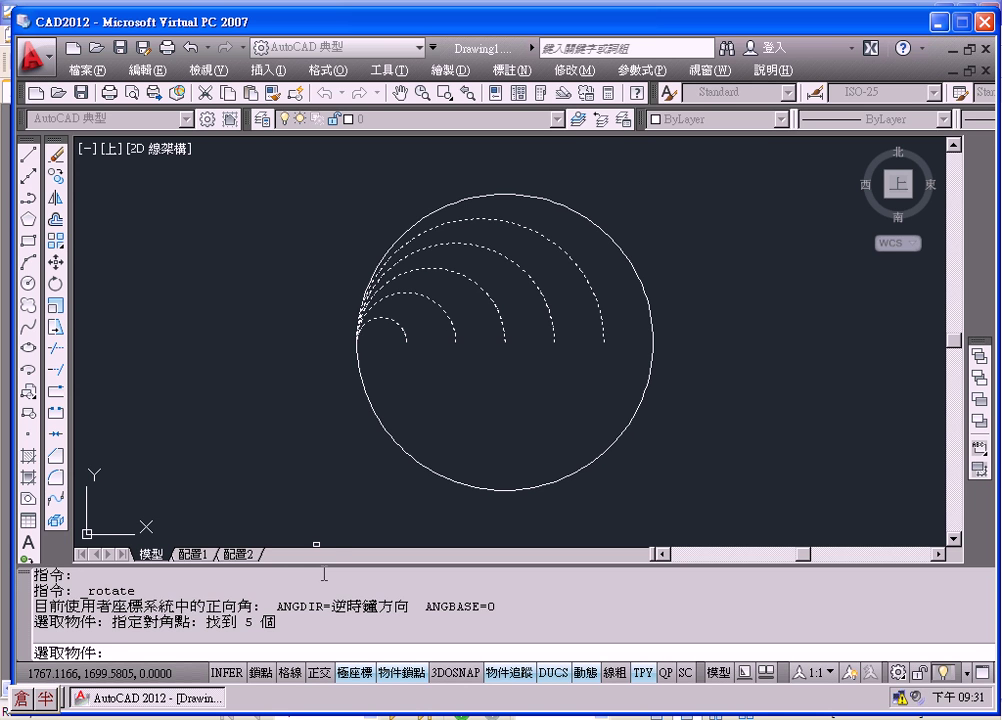
key(Return)
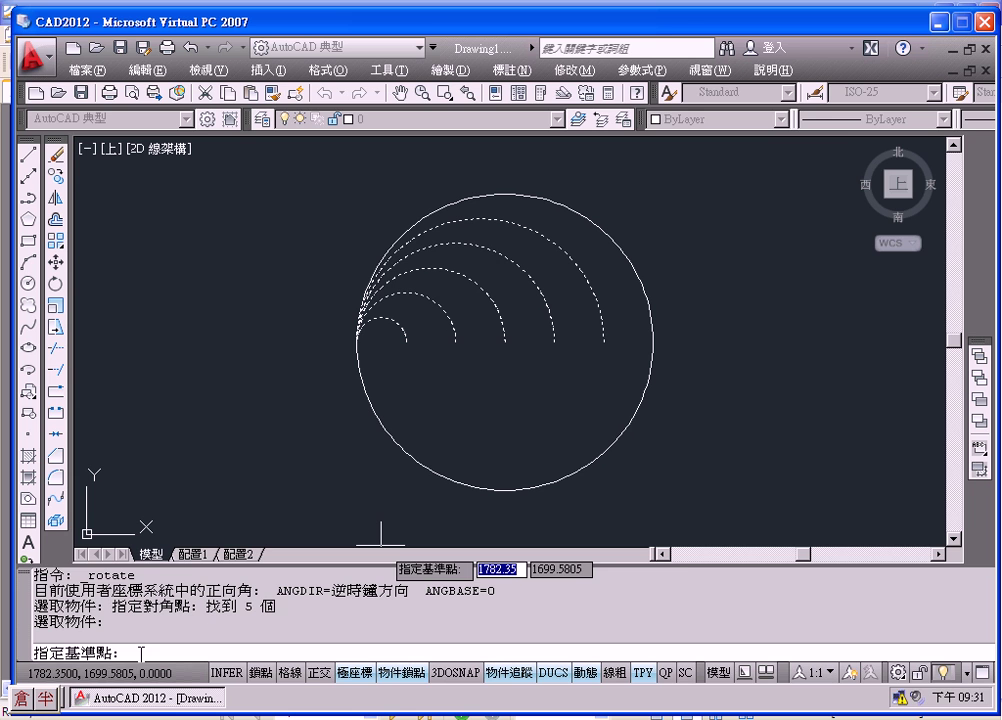
click(505, 342)
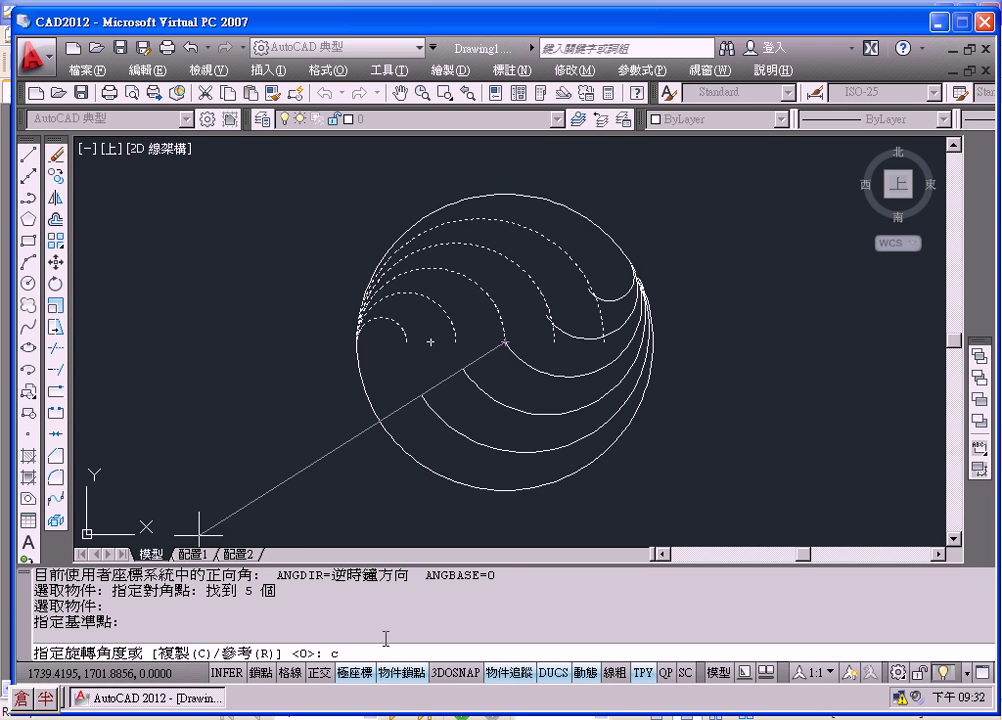
text(c)
key(Return)
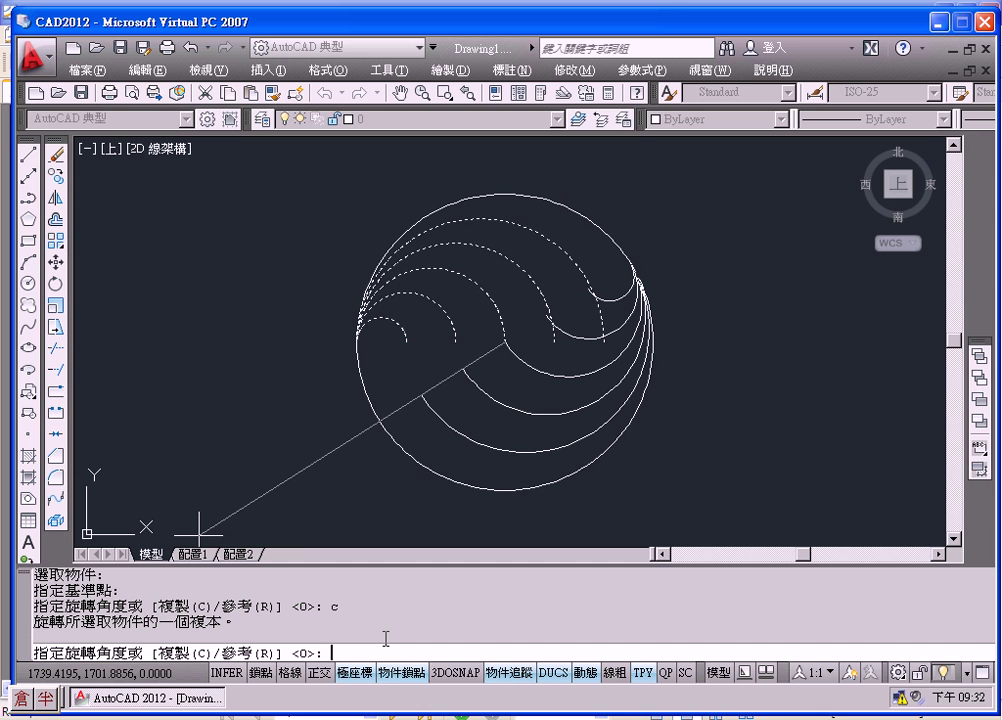
text(180)
key(Return)
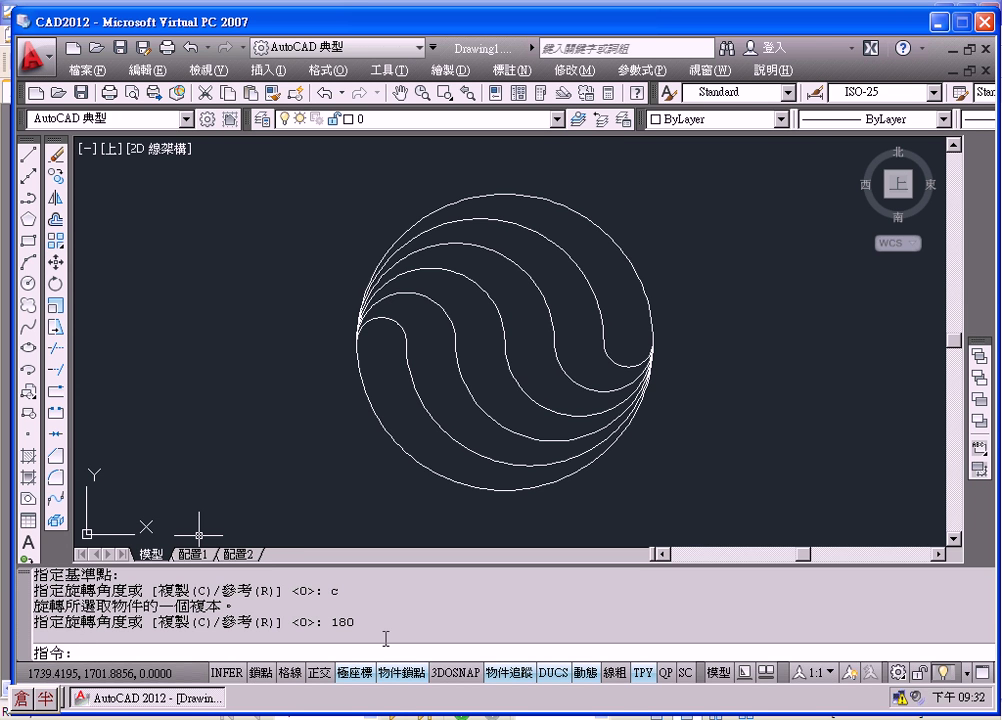
key(ctrl+z)
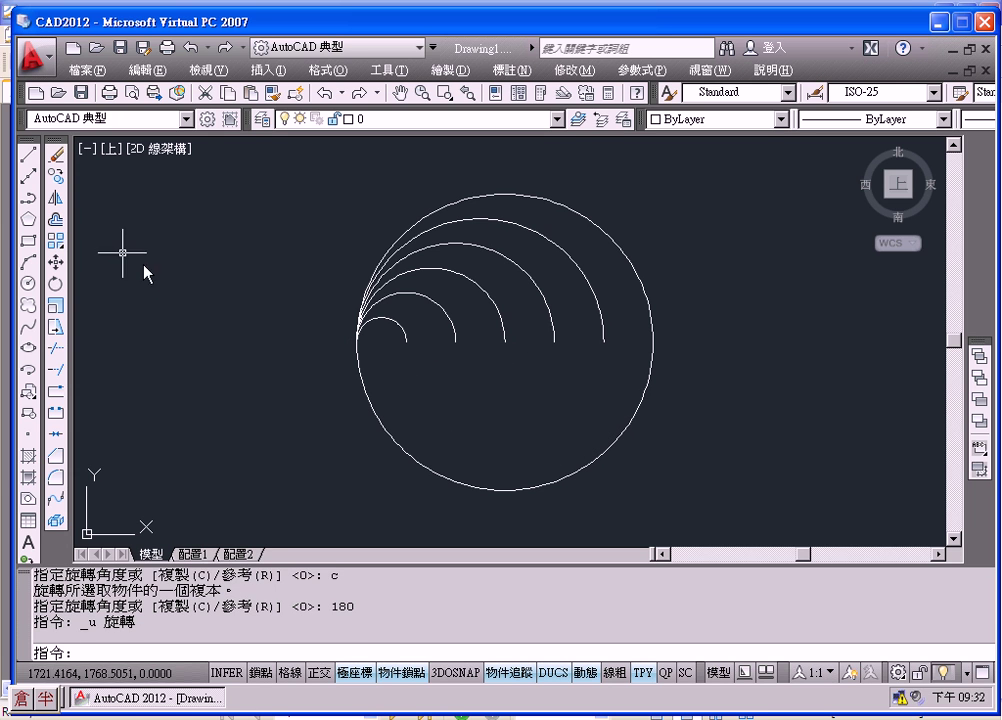
Step: Rotate a copy of the five arcs 180° about the circle's centre, keeping the originals
click(56, 284)
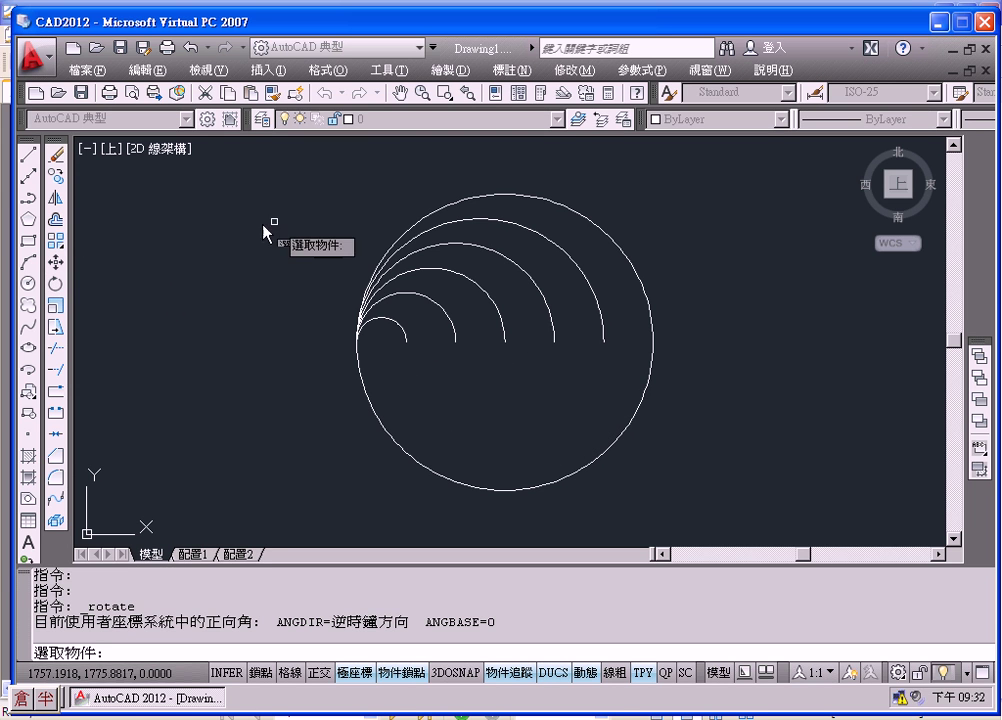
click(302, 166)
click(623, 371)
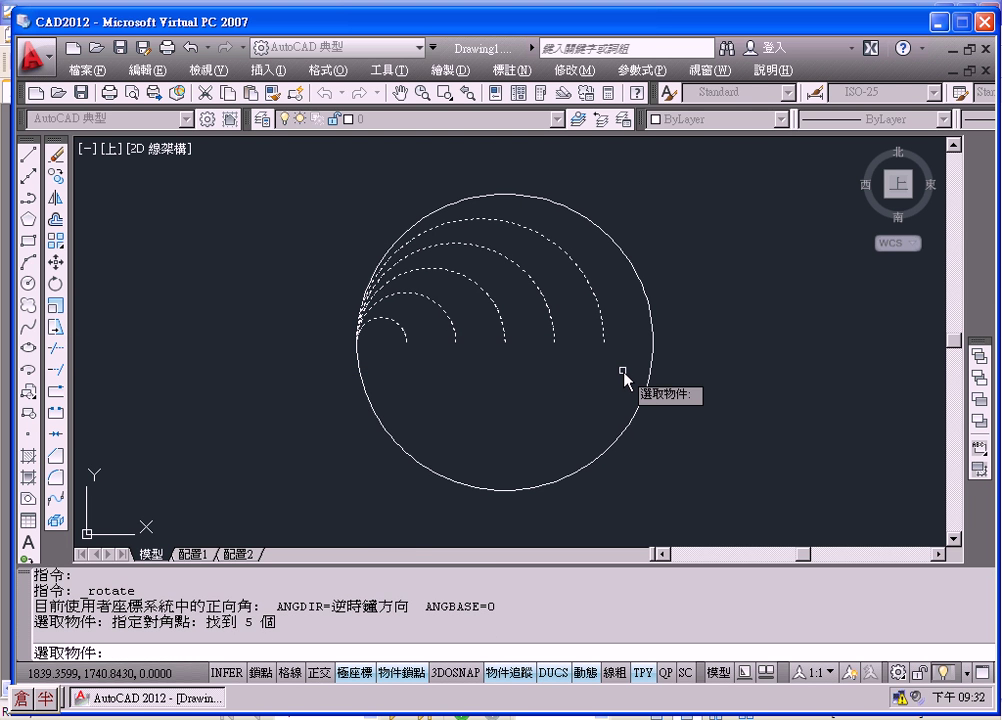
key(Return)
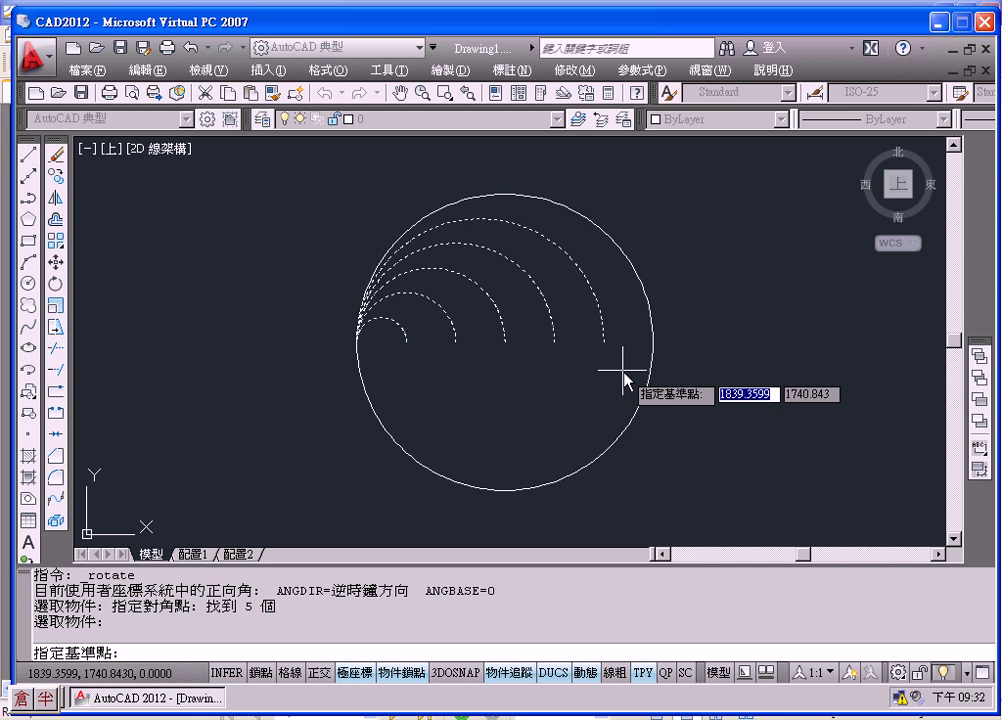
click(505, 342)
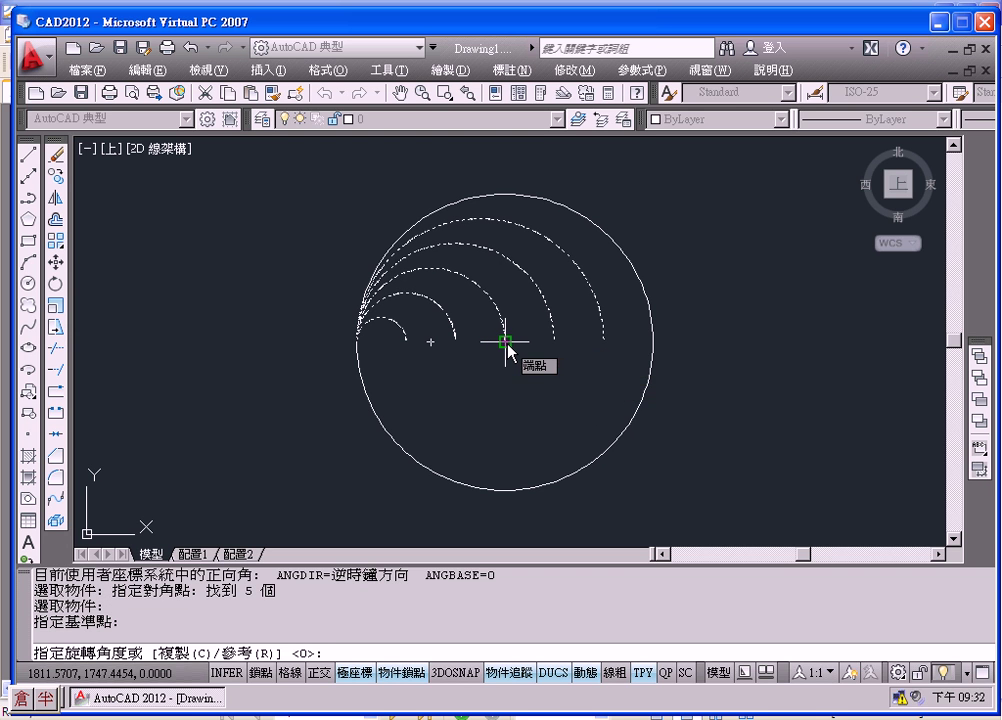
text(c)
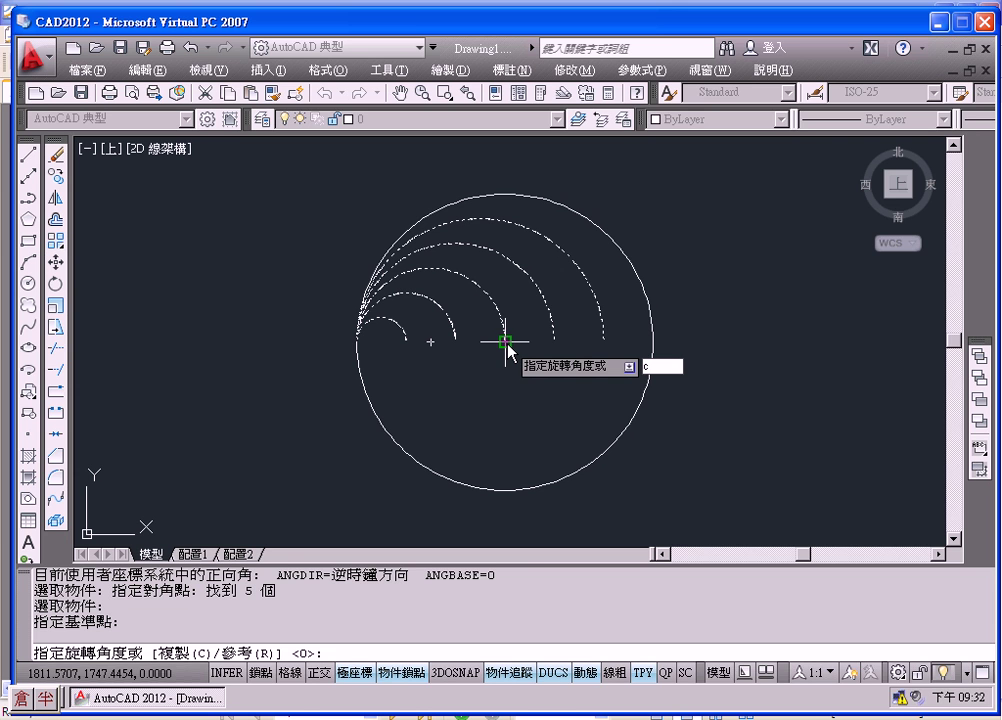
key(Return)
text(18)
key(Return)
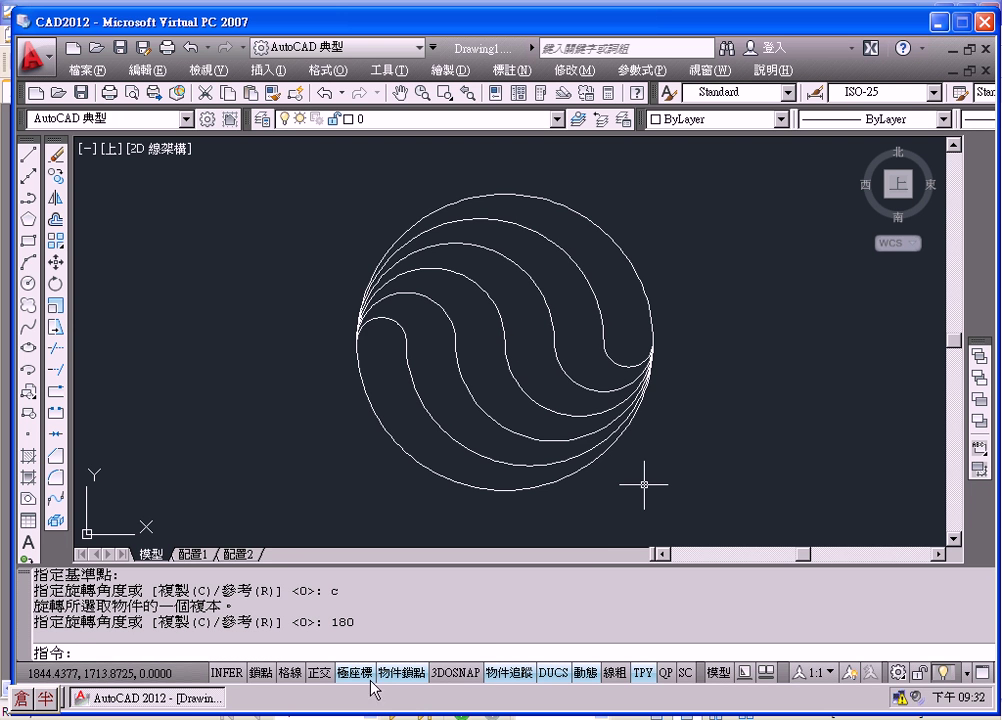
Step: Check the ⌀70 dimension in the reference PDF, then open AutoCAD's Dimension menu
key(ctrl+space)
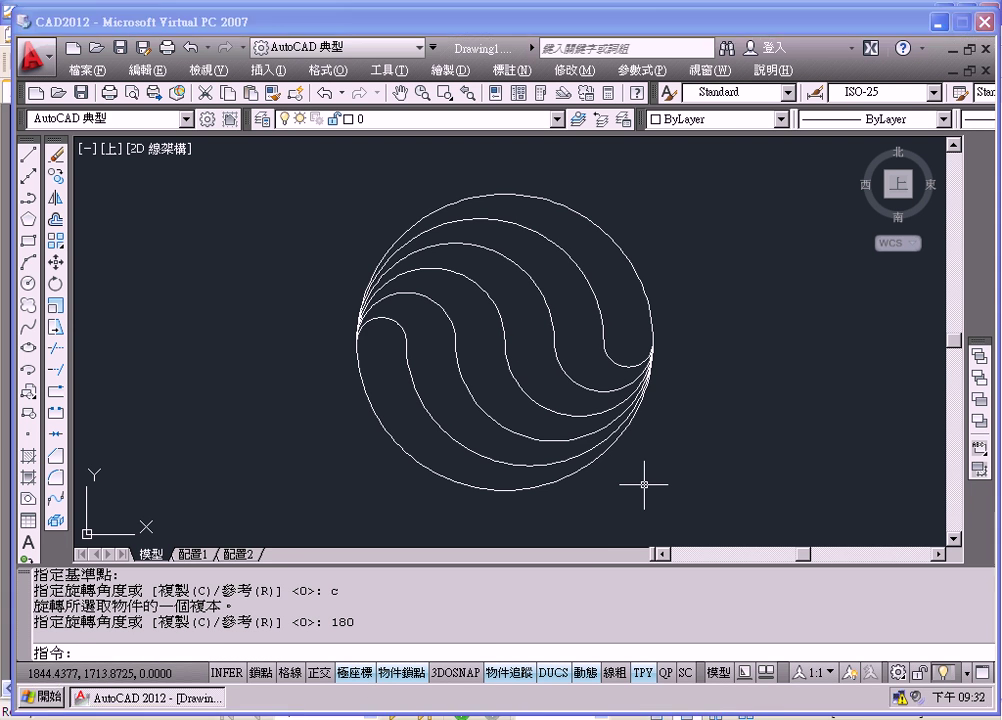
key(alt+Tab)
scroll(436, 450, up, 2)
scroll(445, 500, up, 2)
drag(448, 521, 447, 487)
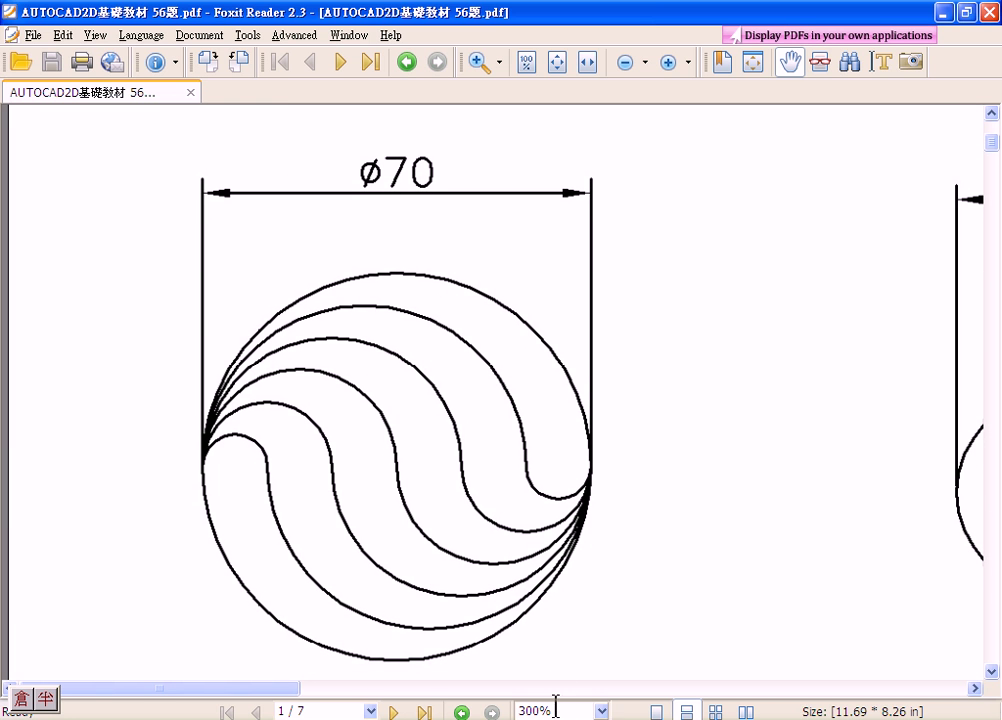
key(alt+Tab)
click(511, 71)
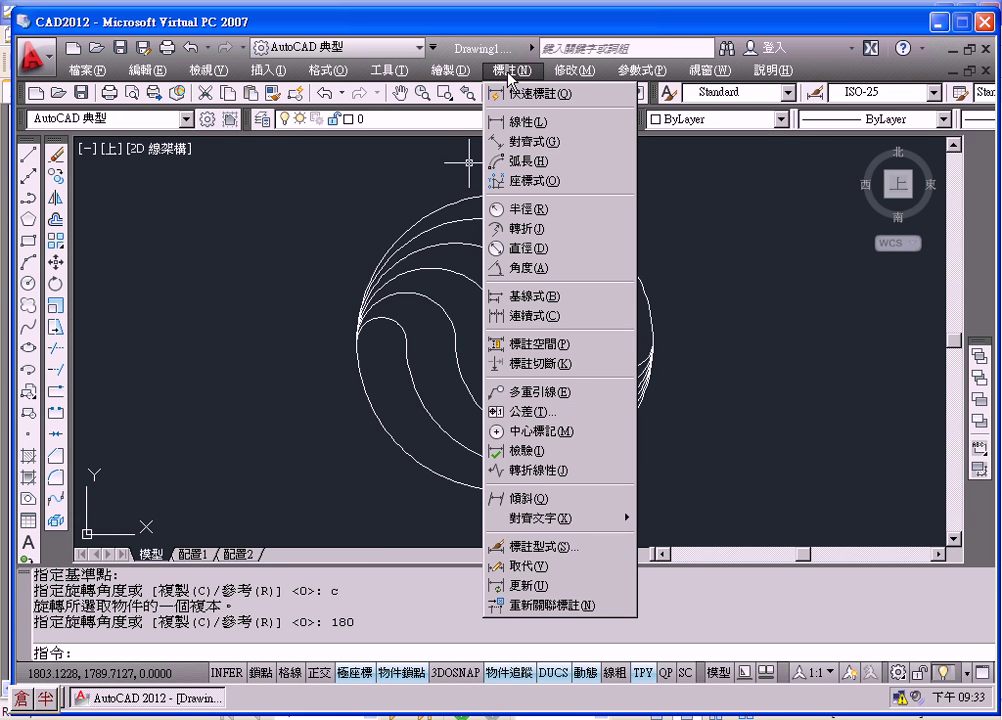
Step: Place a ⌀70 diameter dimension across the outer circle
click(527, 250)
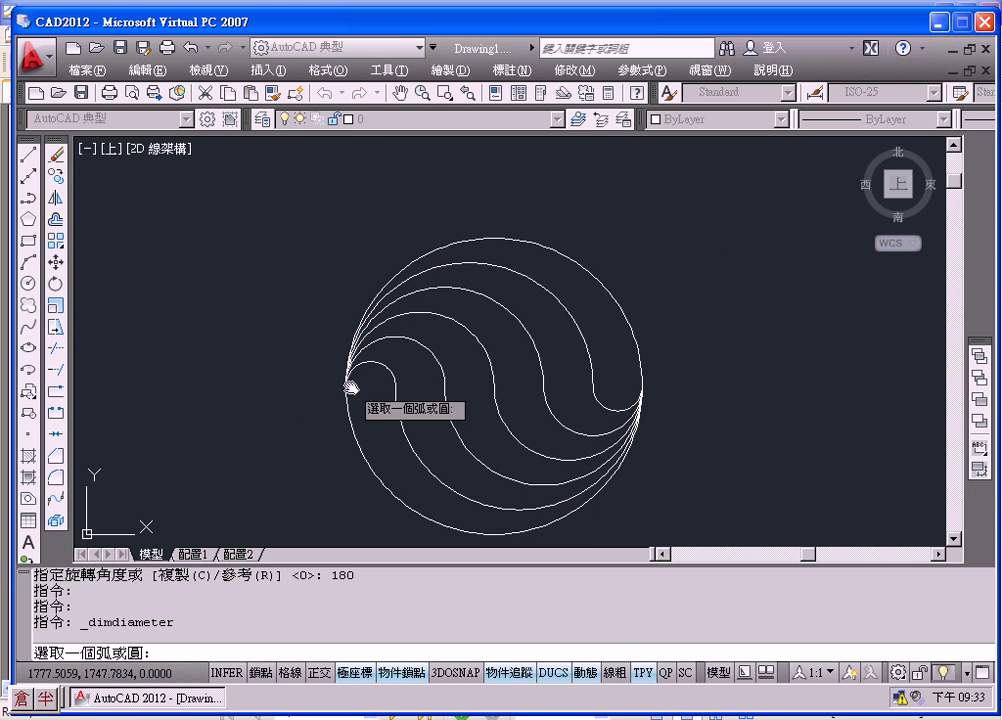
key(Escape)
key(Escape)
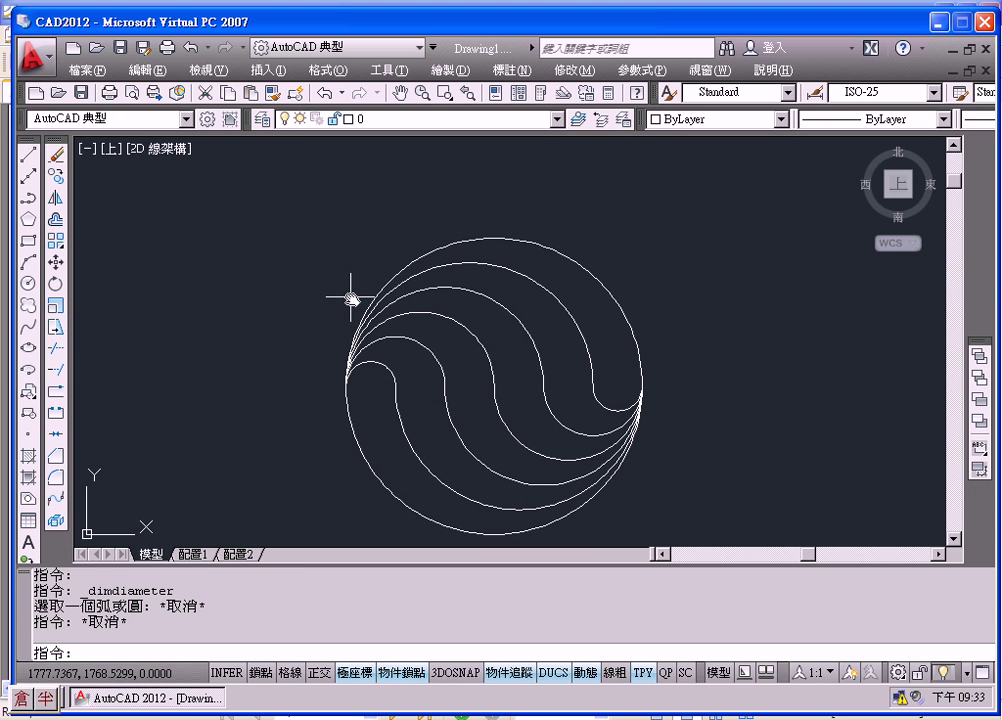
click(512, 70)
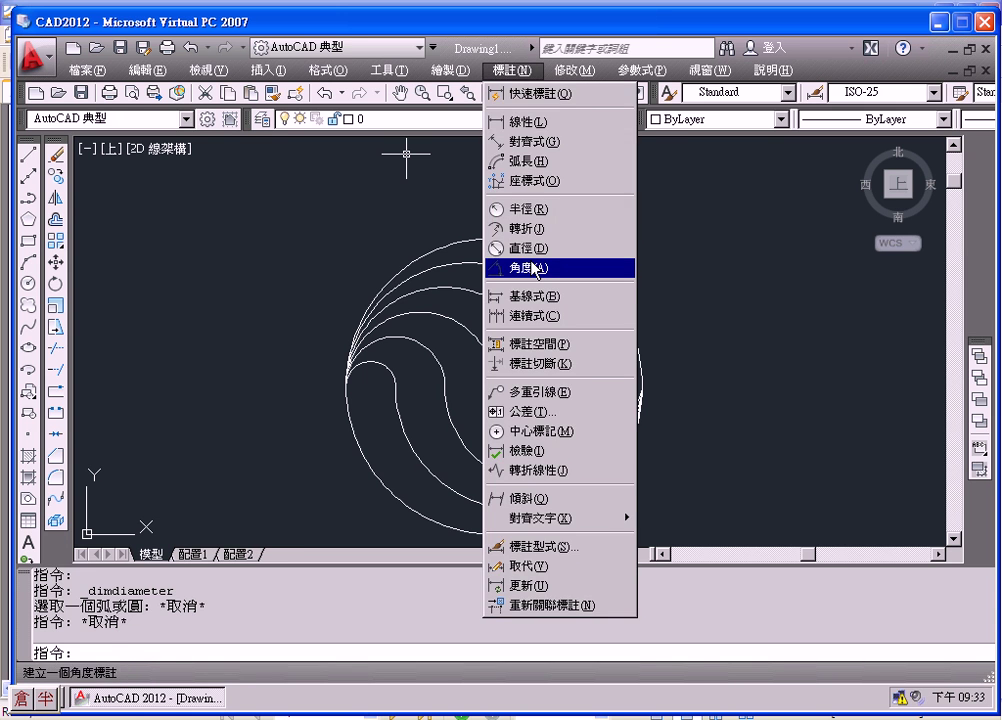
click(530, 248)
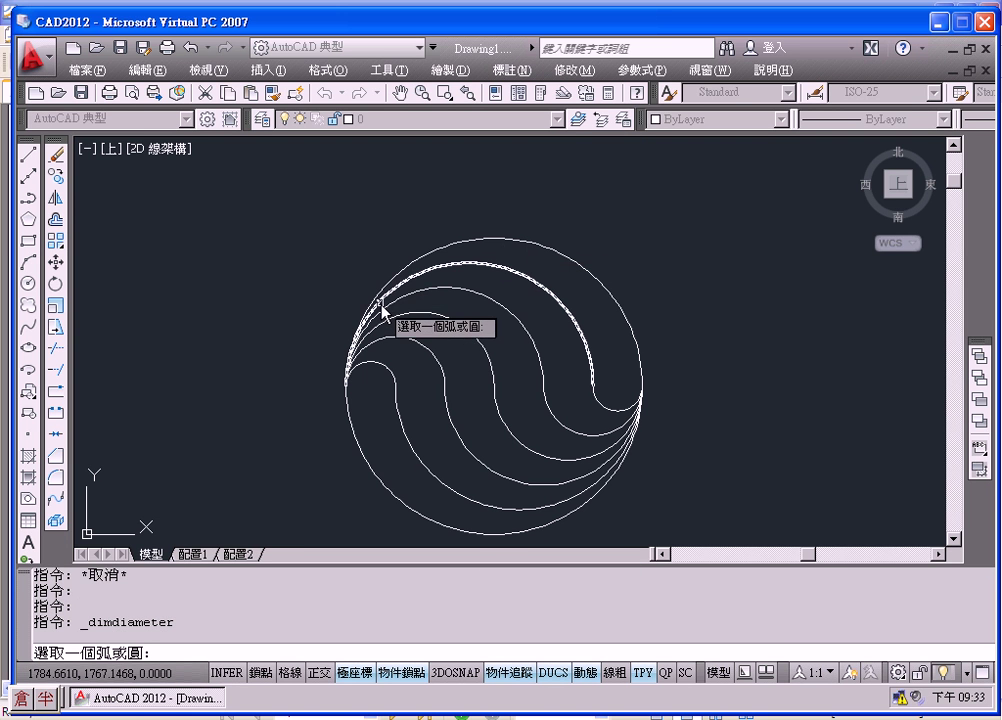
click(355, 437)
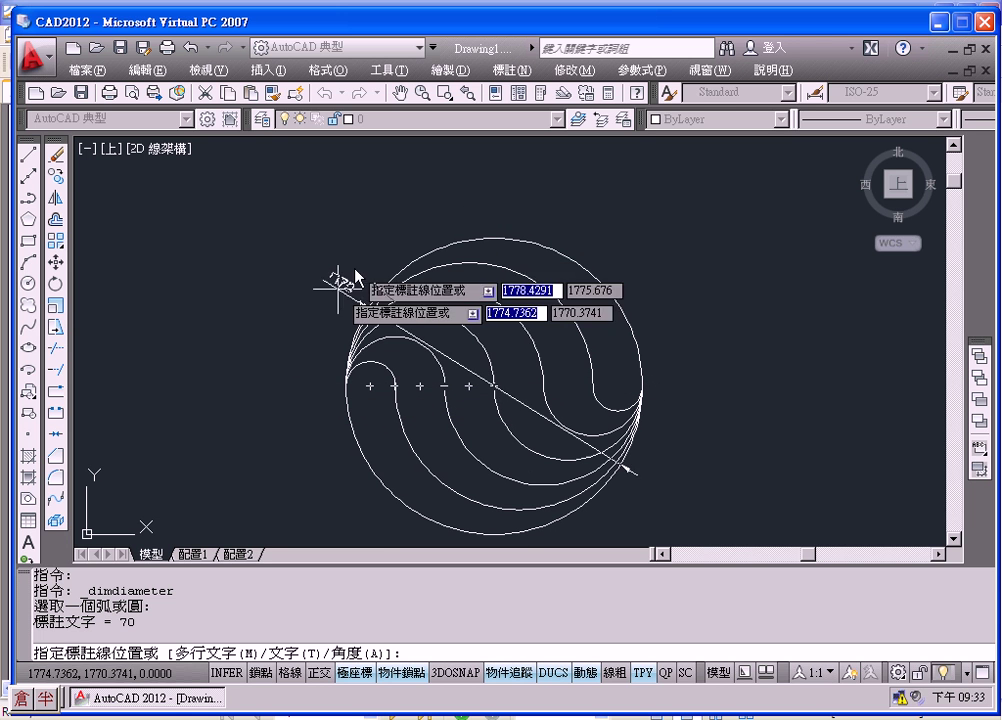
click(302, 331)
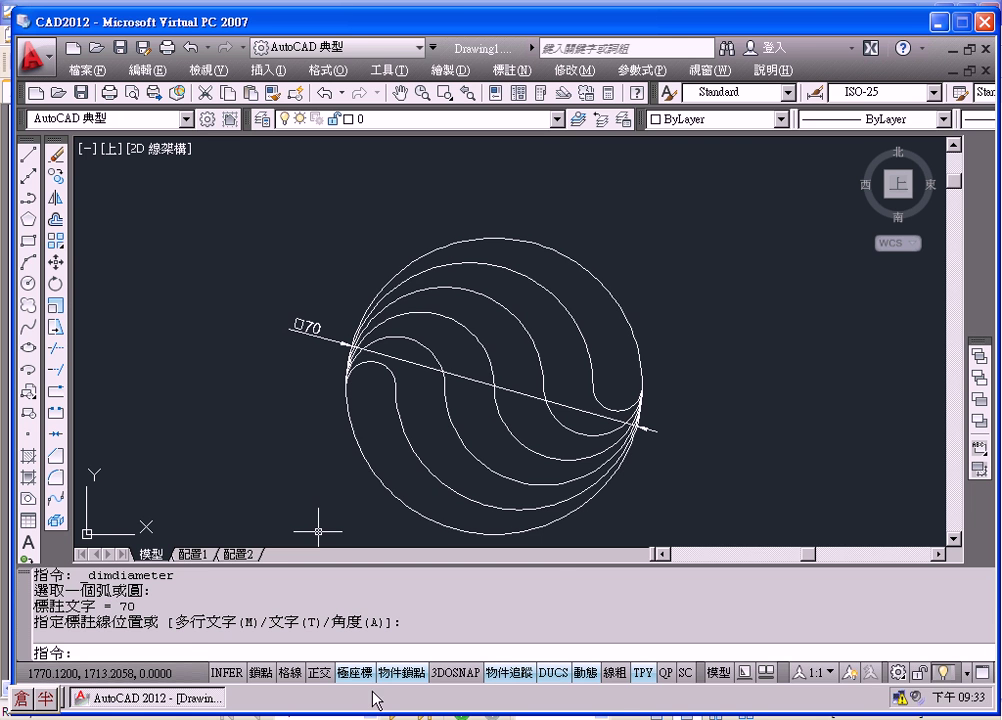
Step: Compare against the reference PDF and return to the Dimension menu
click(610, 700)
key(alt+Tab)
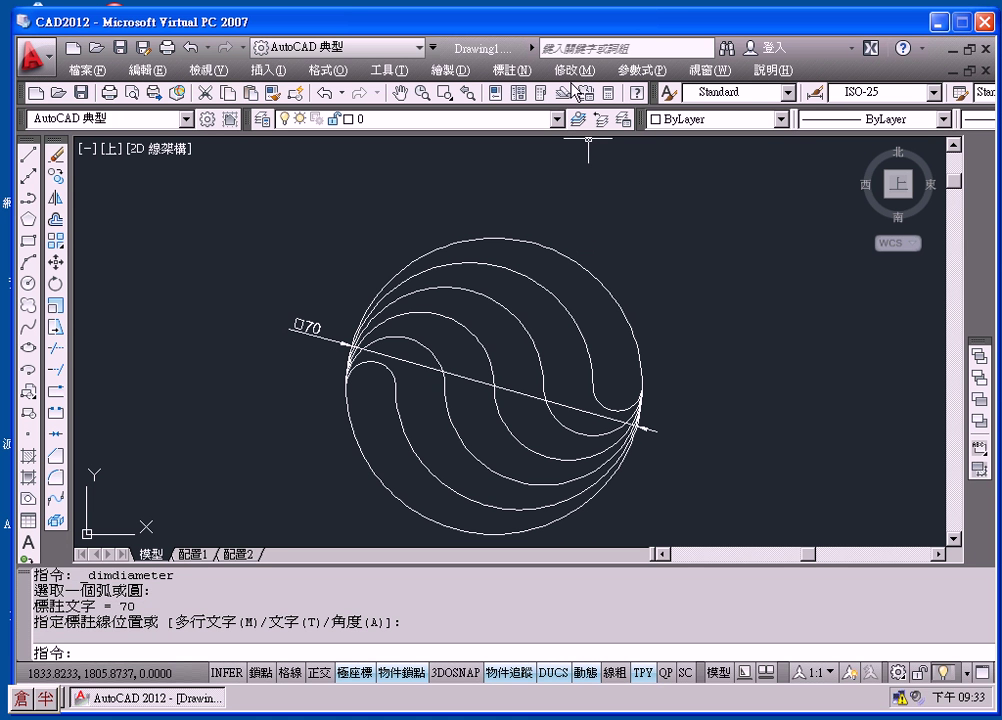
click(574, 70)
mouse_move(512, 70)
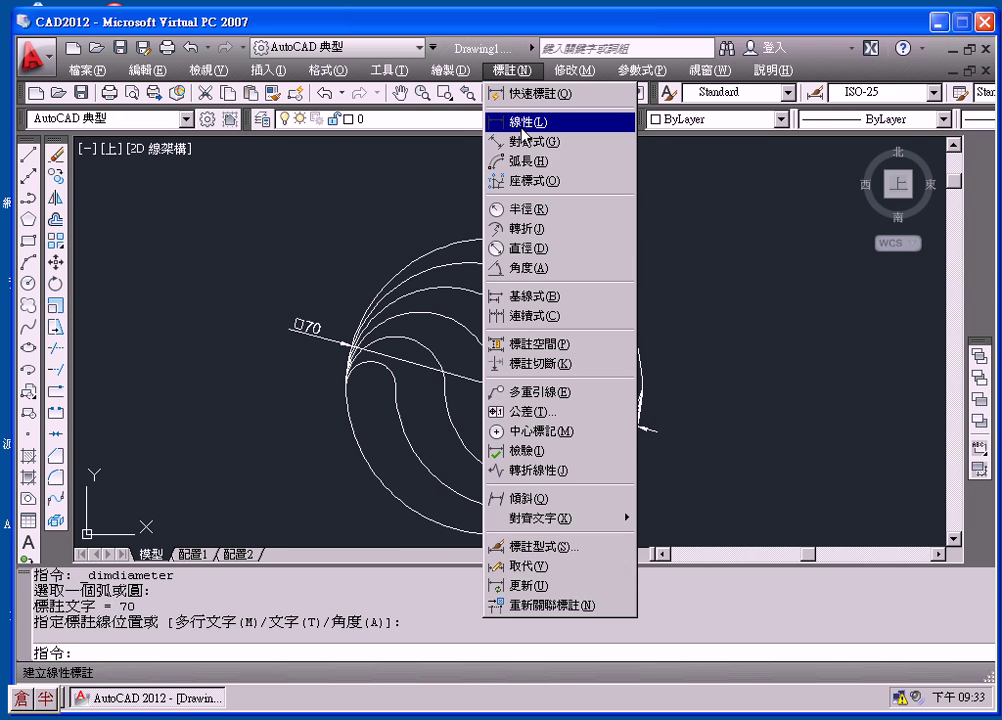
Step: Add a horizontal 70 linear dimension between the circle's leftmost and rightmost points, above it
click(523, 128)
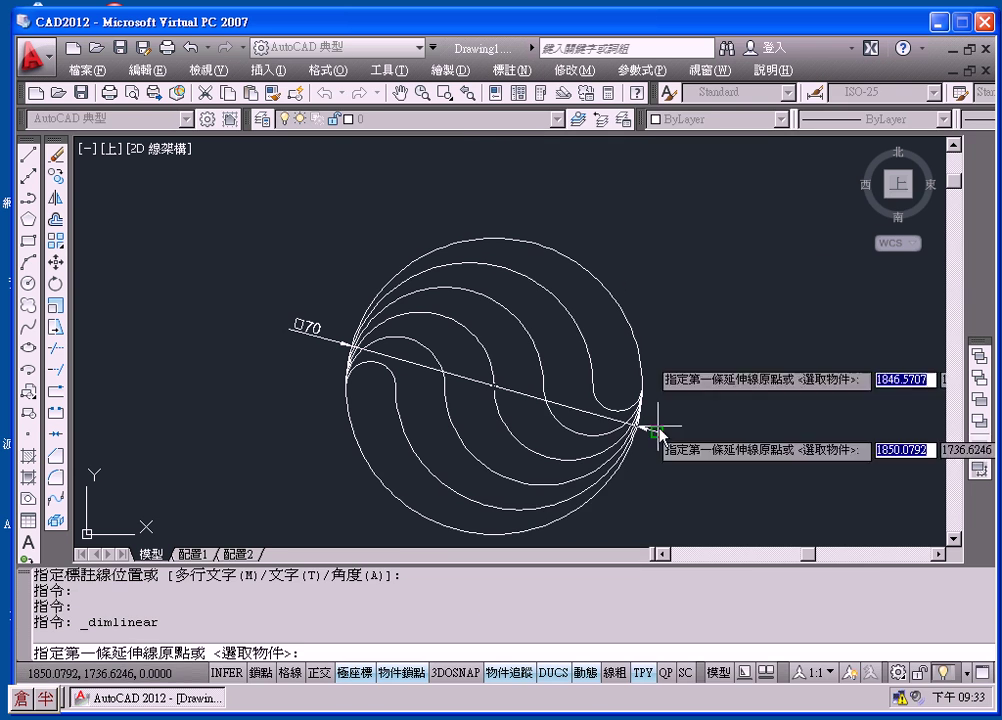
click(345, 387)
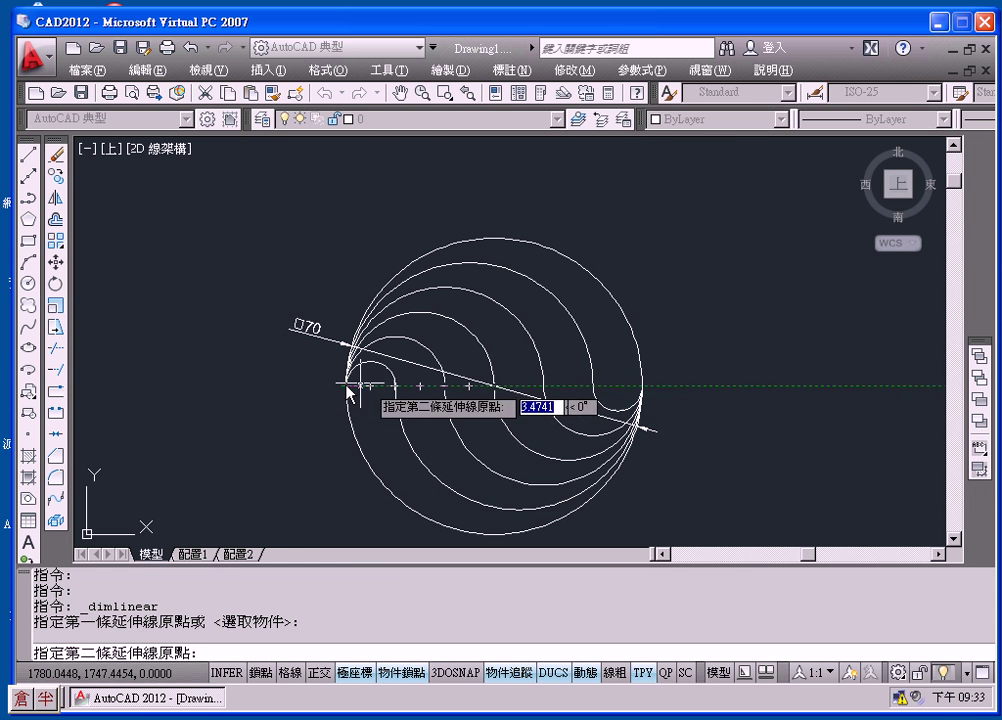
click(643, 386)
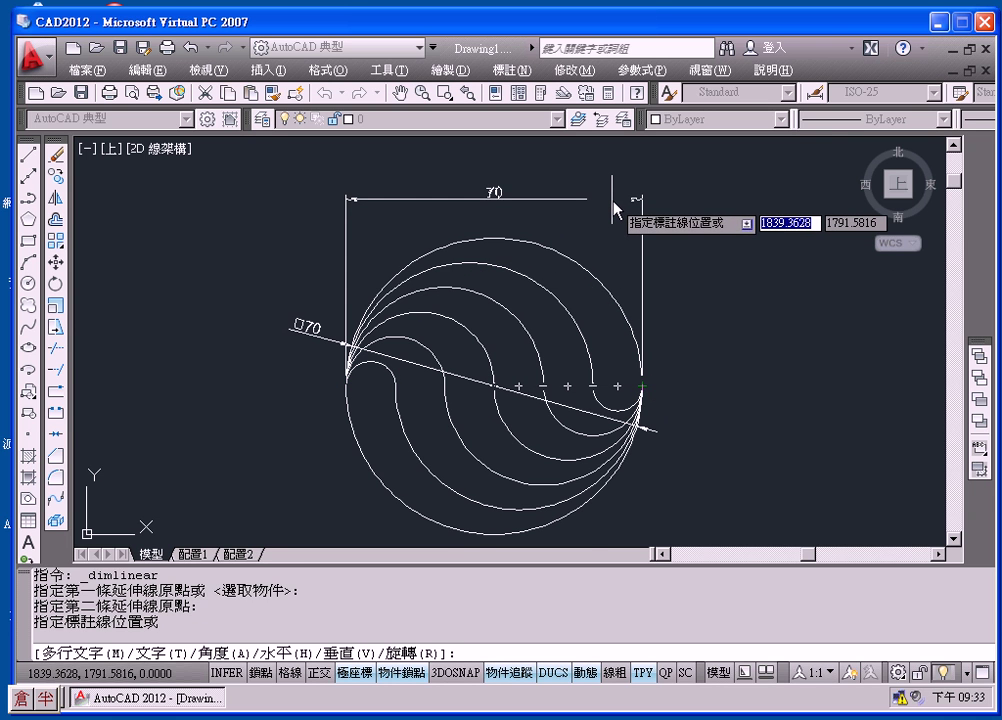
click(613, 201)
Step: Pan and zoom to inspect the new 70 dimension, selecting it to check
scroll(690, 262, up, 2)
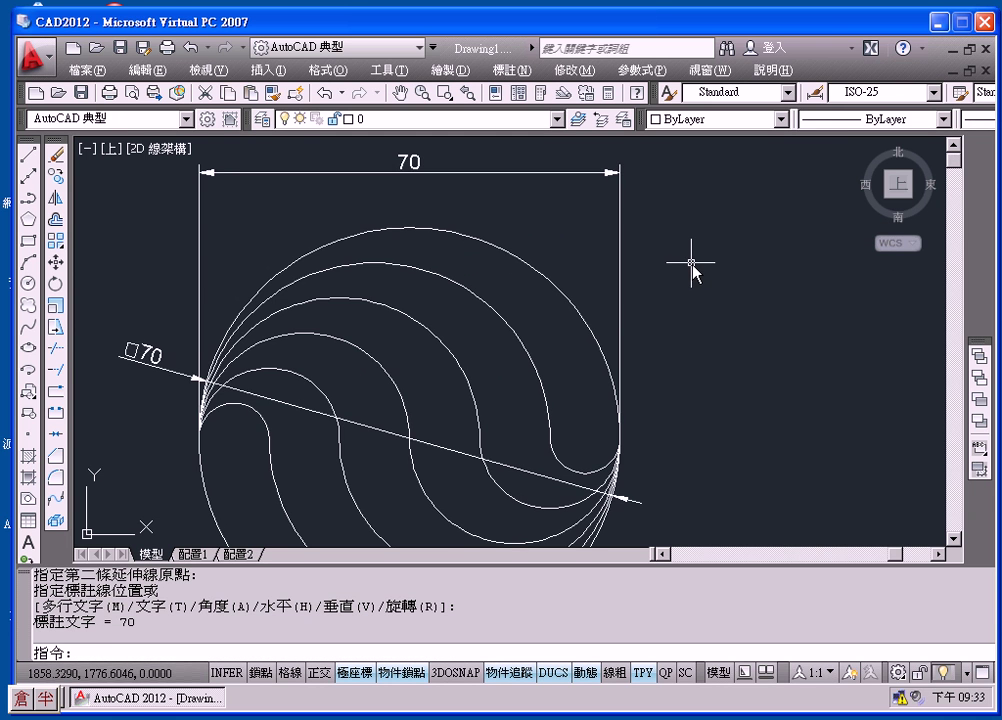
middle_drag(692, 264, 755, 318)
click(525, 217)
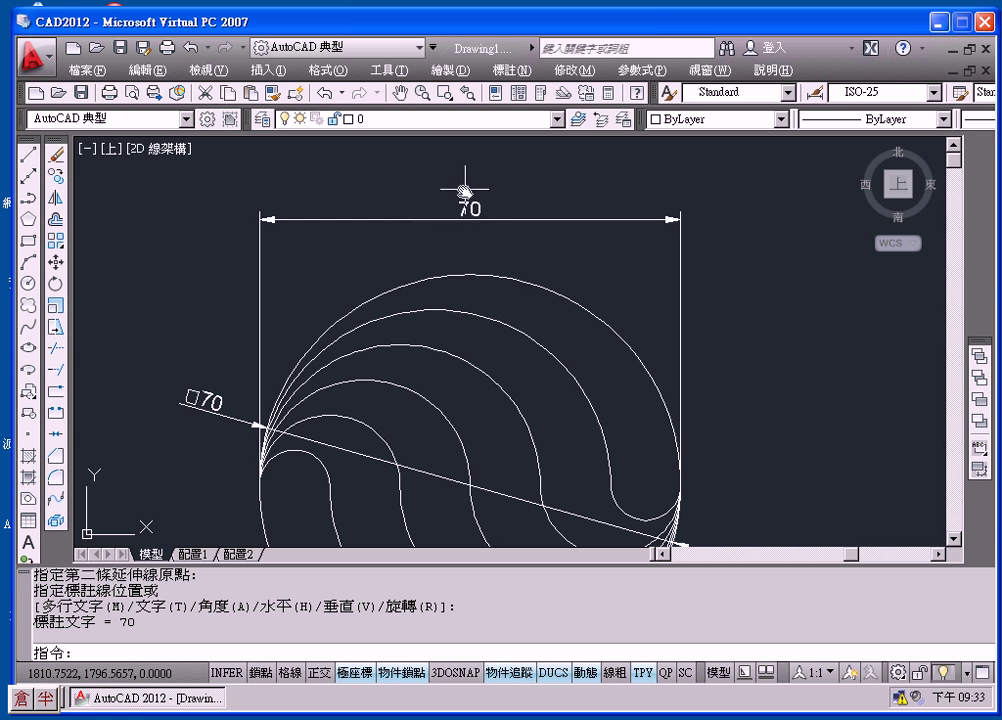
click(462, 205)
key(Escape)
click(461, 207)
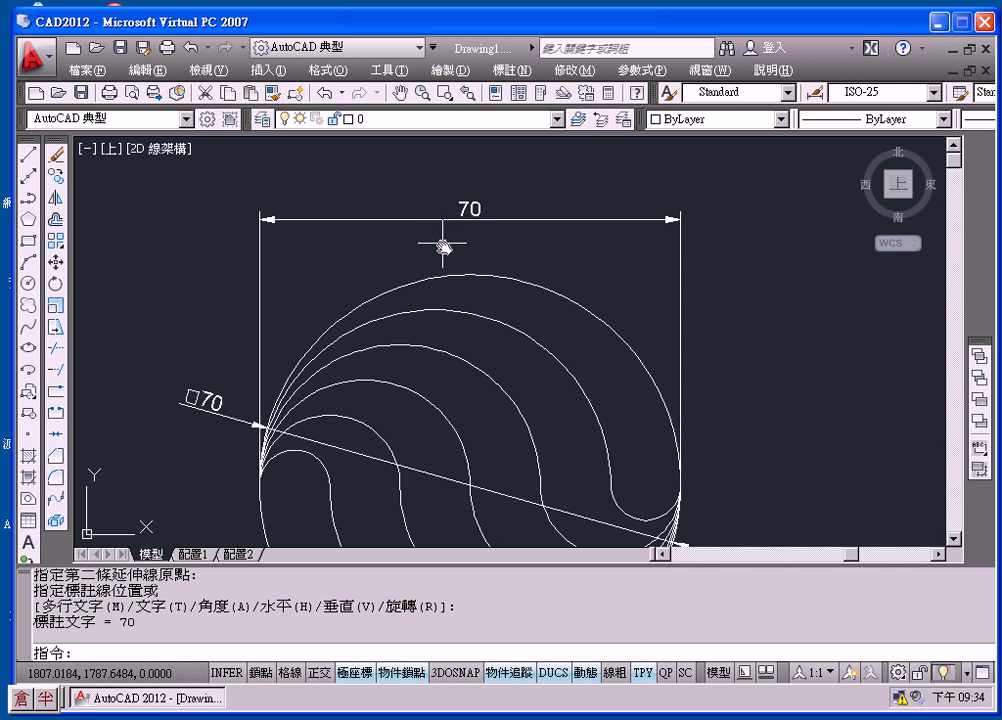
scroll(446, 248, down, 2)
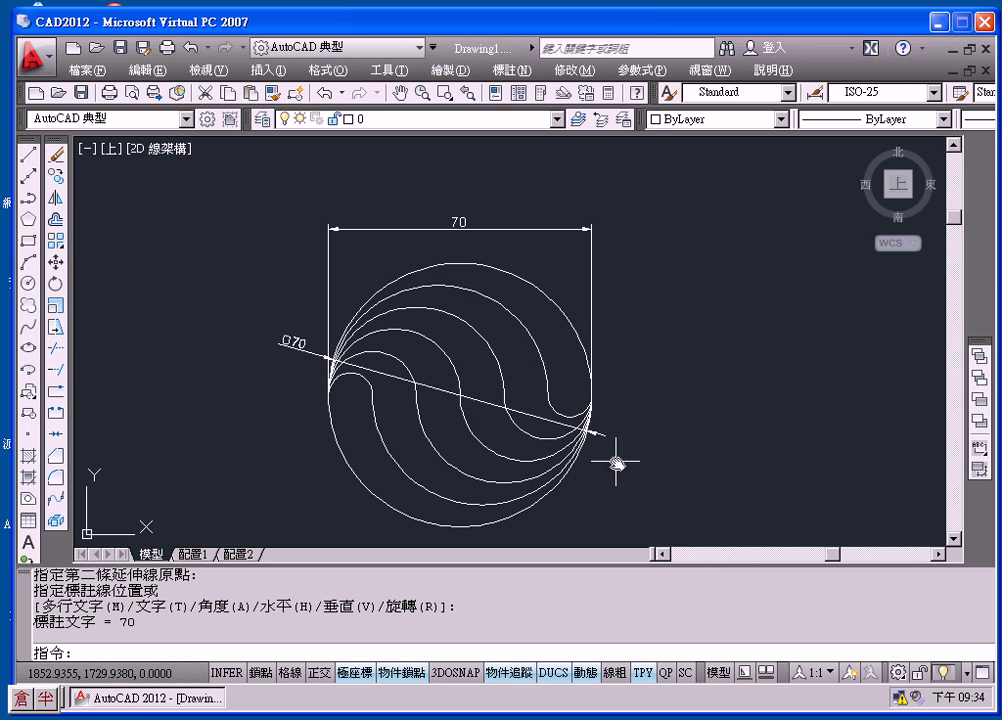